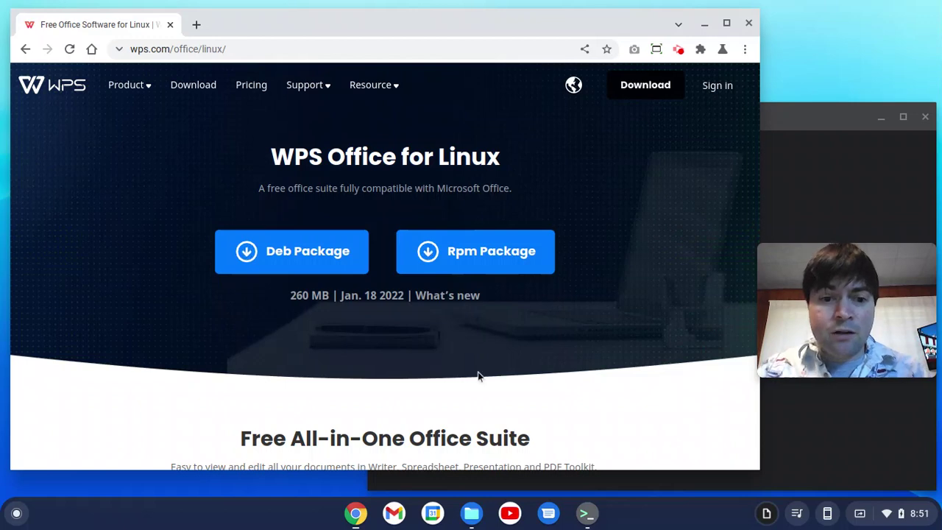
- Look up the Linux development environment option under the advanced Developers section of the Chrome OS settings
click(16, 513)
scroll(204, 423, down, 10)
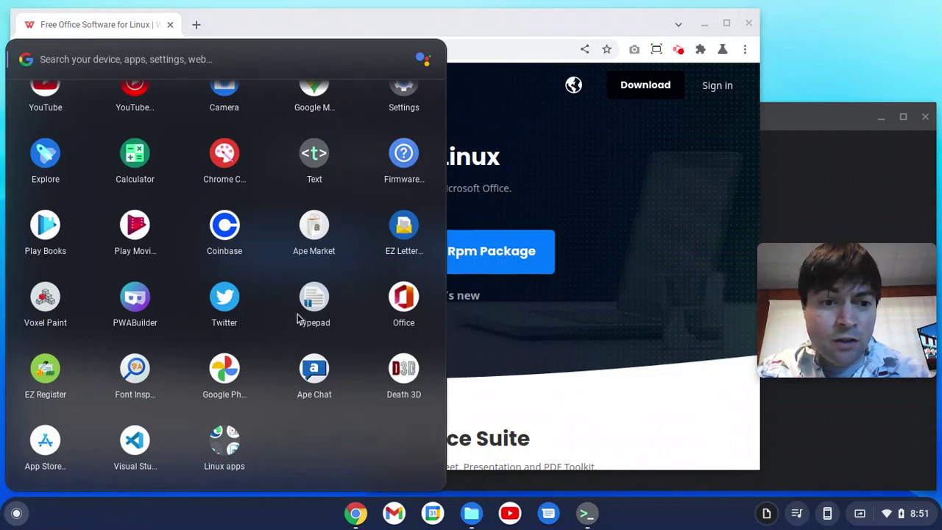
click(401, 103)
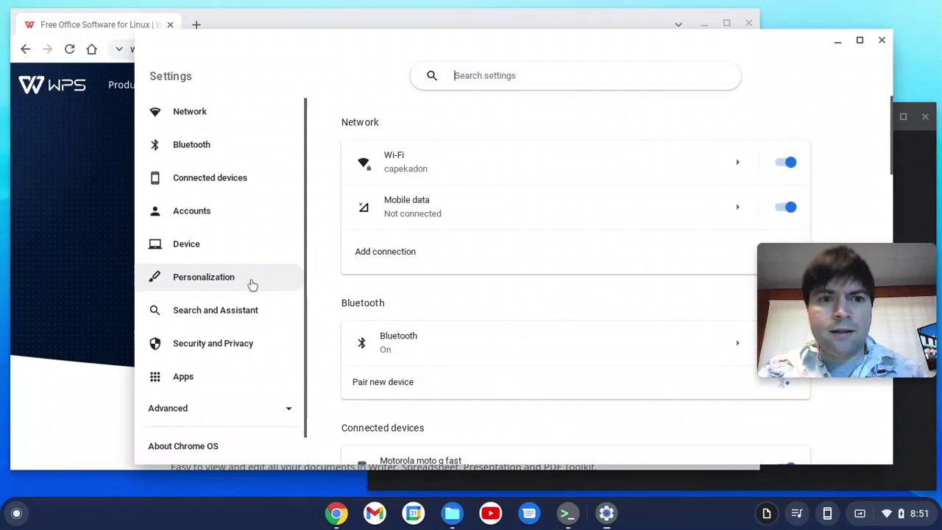
scroll(248, 283, down, 1)
click(190, 383)
scroll(221, 309, down, 5)
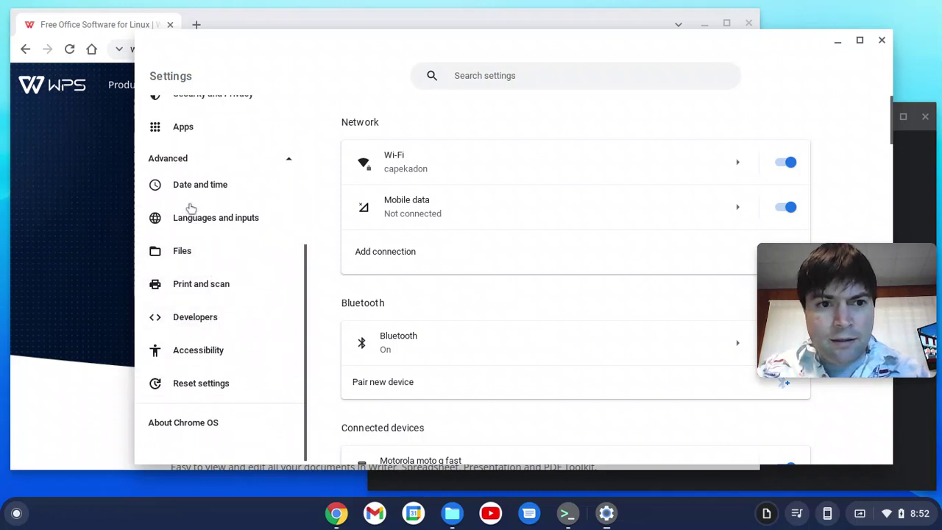
scroll(210, 265, down, 1)
click(228, 318)
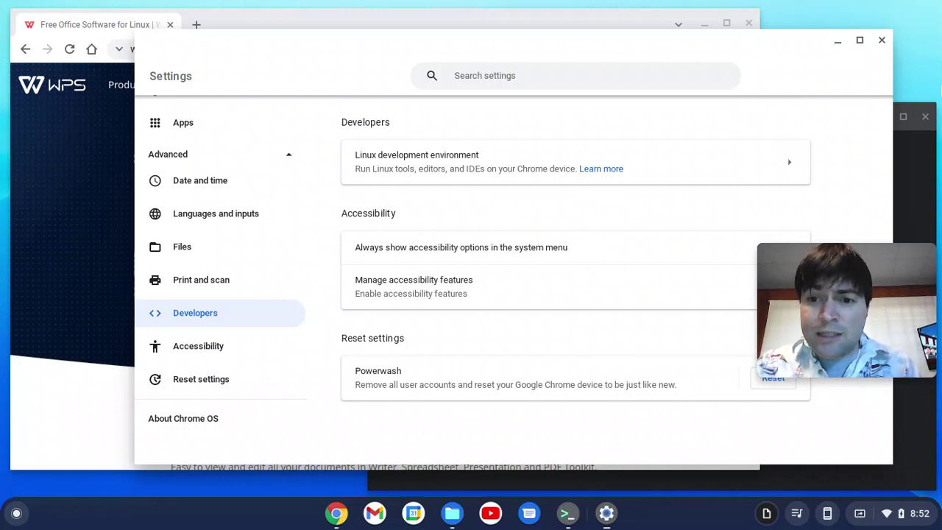
click(881, 39)
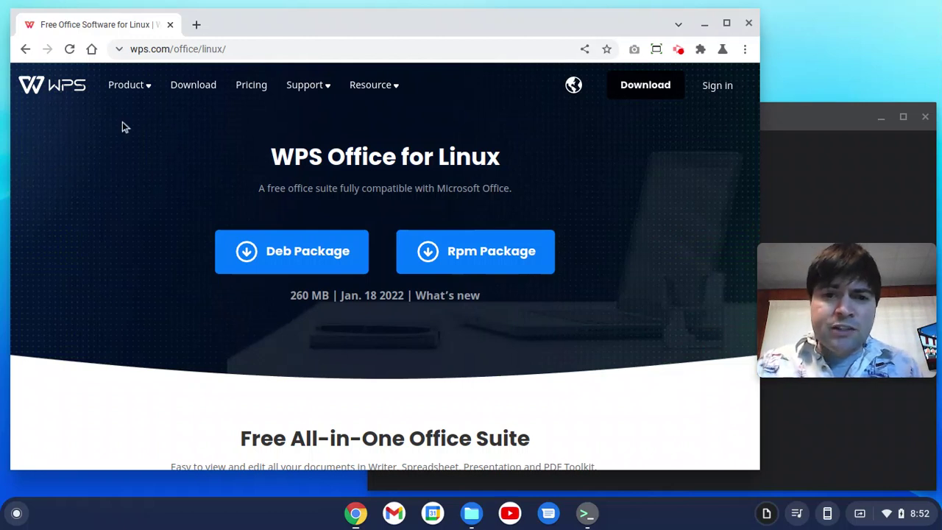
- Download the WPS Office Deb package for Linux and bring up the Downloads folder in the Files app
click(269, 264)
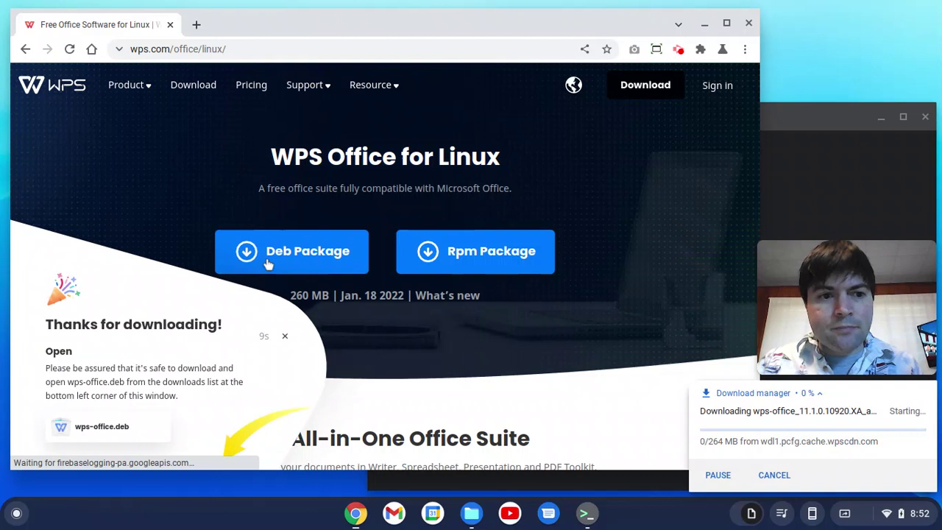
click(475, 513)
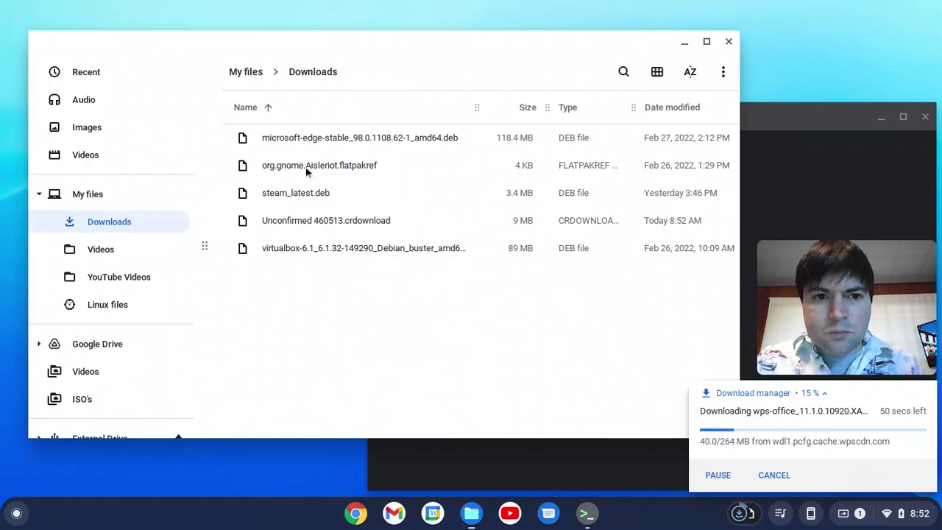
drag(435, 42, 426, 20)
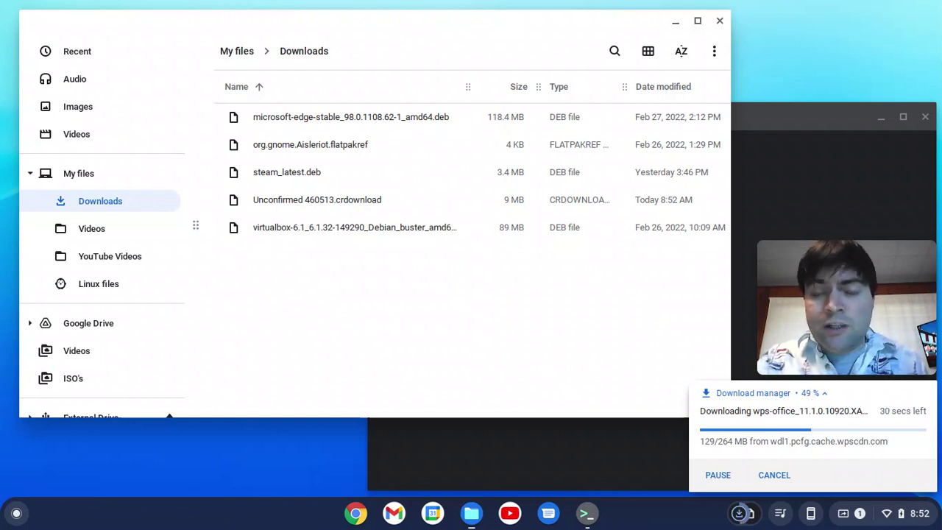
click(804, 129)
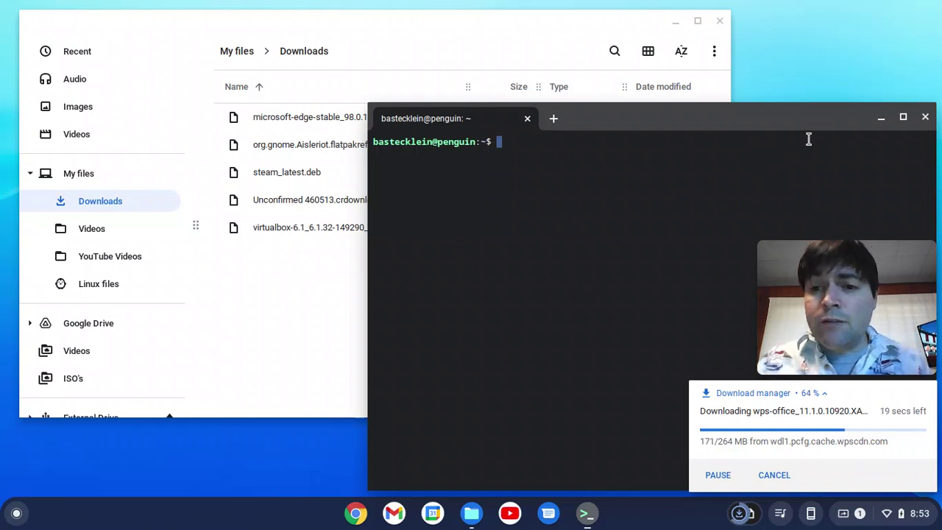
click(881, 116)
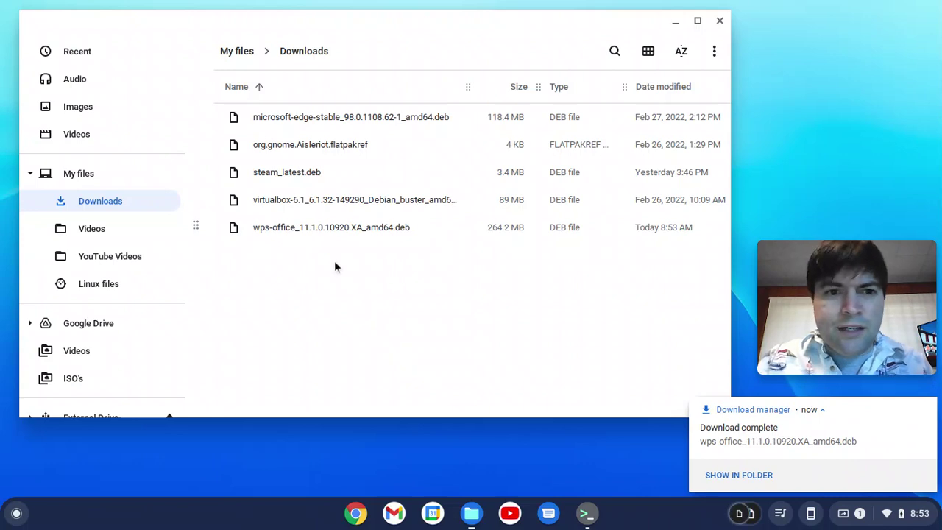
- Install wps-office_11.1.0.10920.XA_amd64.deb from the Downloads folder as a Linux app
double_click(291, 230)
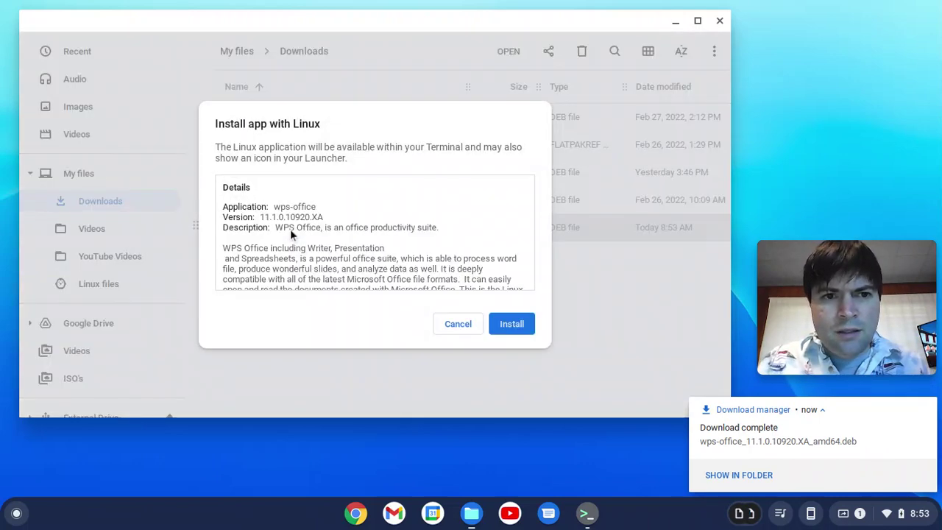
scroll(305, 235, down, 2)
click(513, 324)
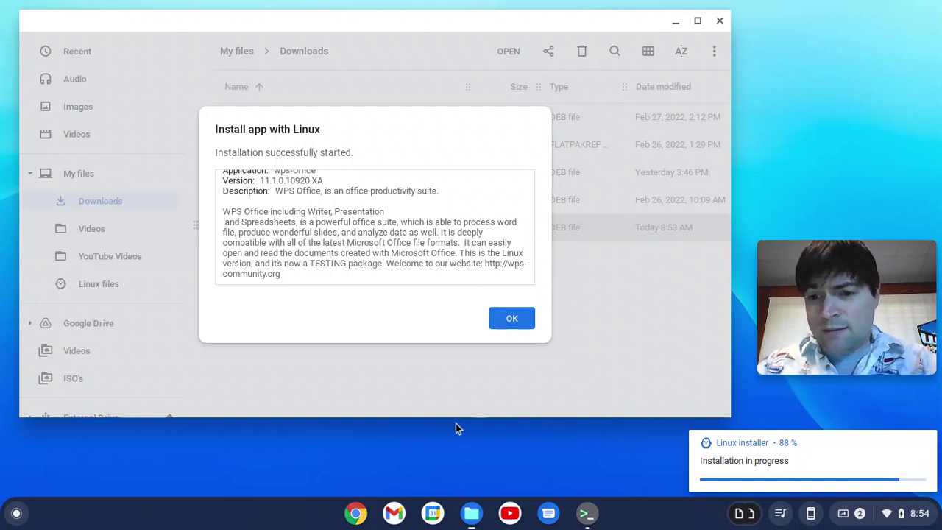
click(512, 319)
click(488, 311)
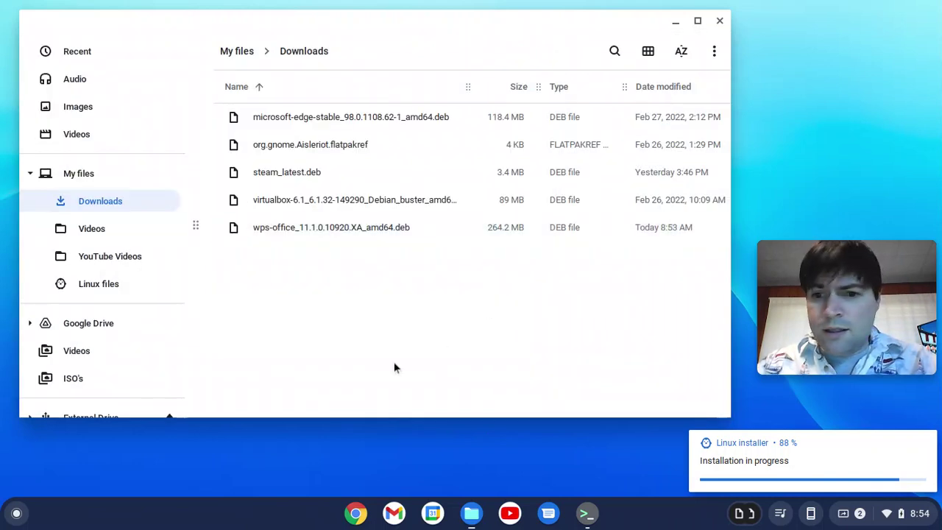
- Open the Office web app from the launcher to view its start page, and close it again
click(16, 513)
scroll(74, 442, down, 5)
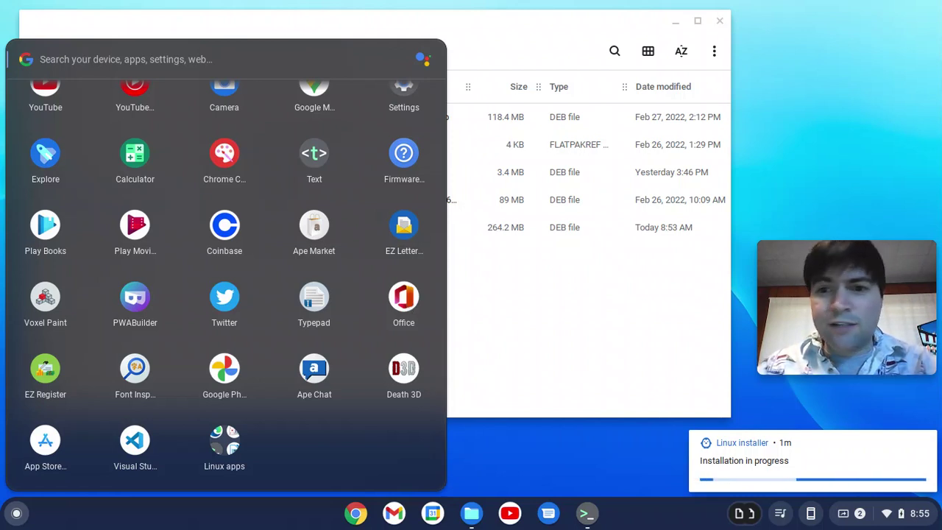
click(404, 302)
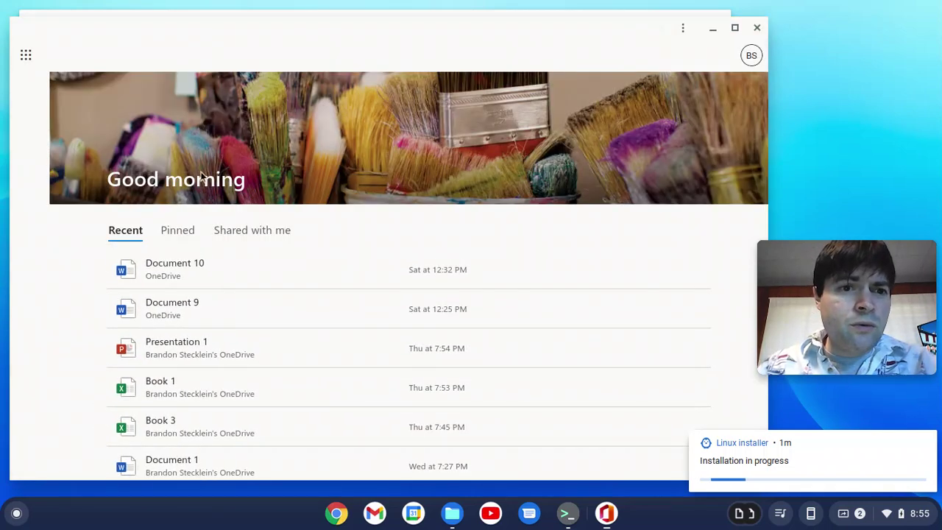
scroll(199, 214, down, 1)
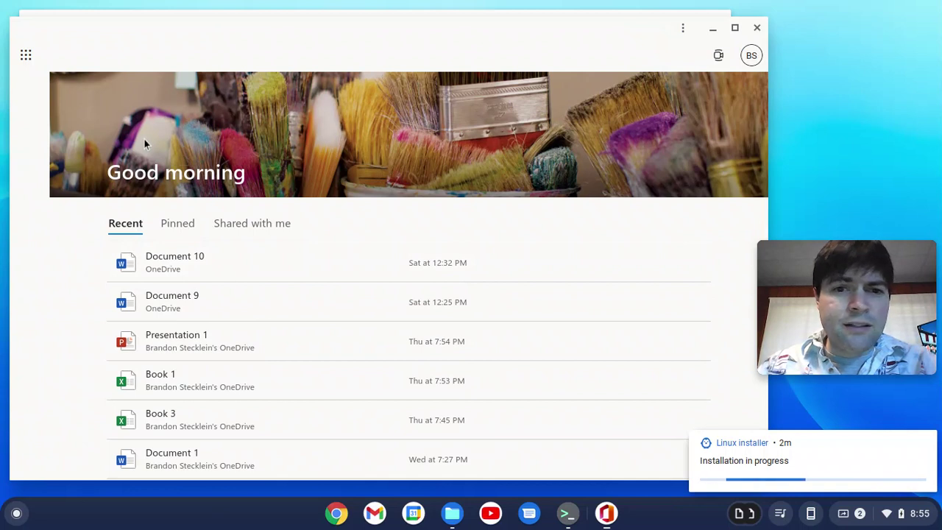
click(758, 28)
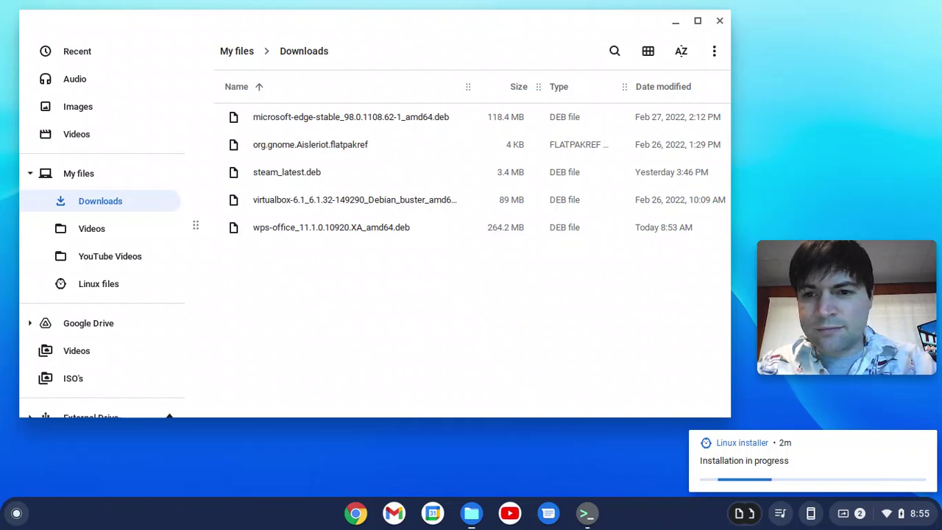
- Launch WPS Writer from the Linux apps folder in the app launcher
click(32, 519)
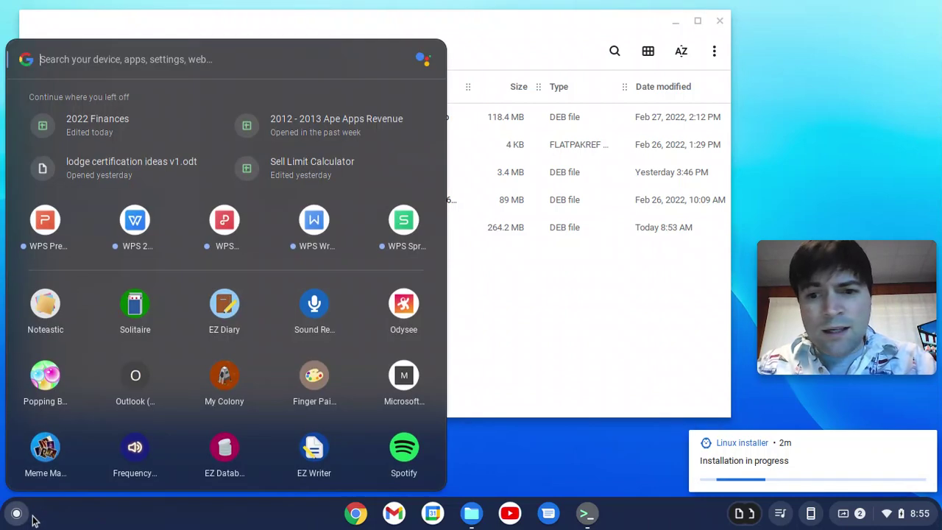
scroll(96, 335, down, 10)
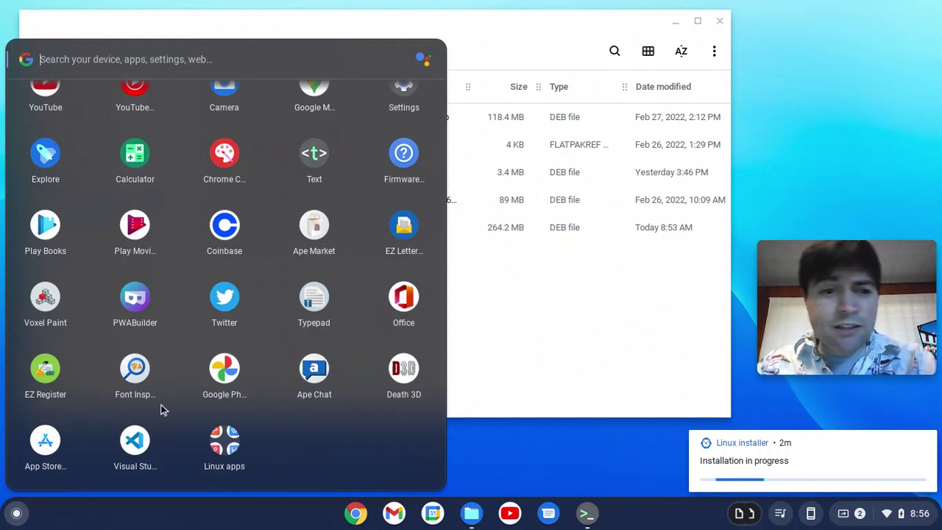
click(234, 442)
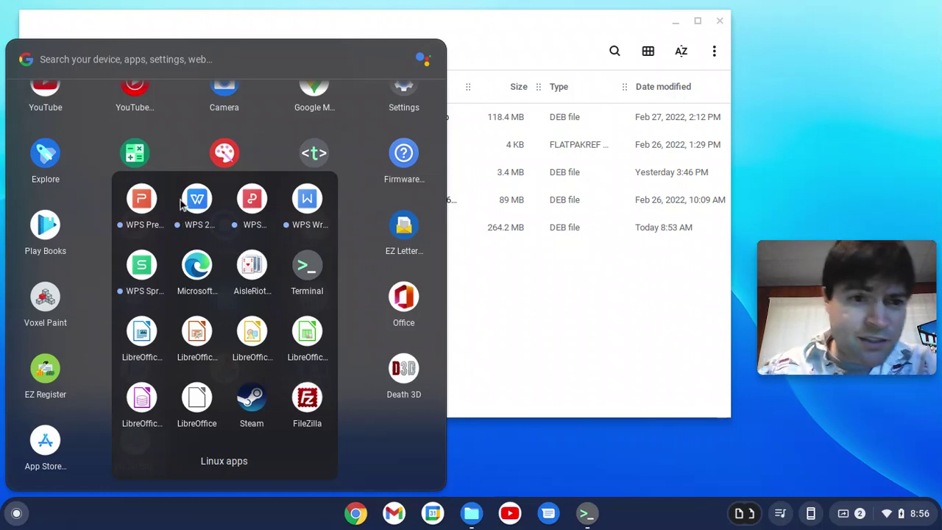
click(307, 201)
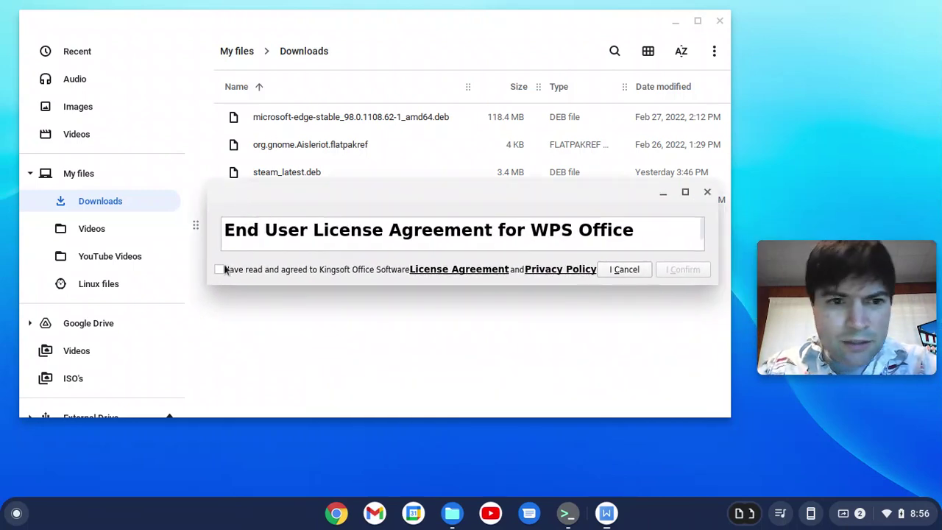
- Accept the WPS Office End User License Agreement and dismiss the system problem report
click(226, 271)
click(679, 270)
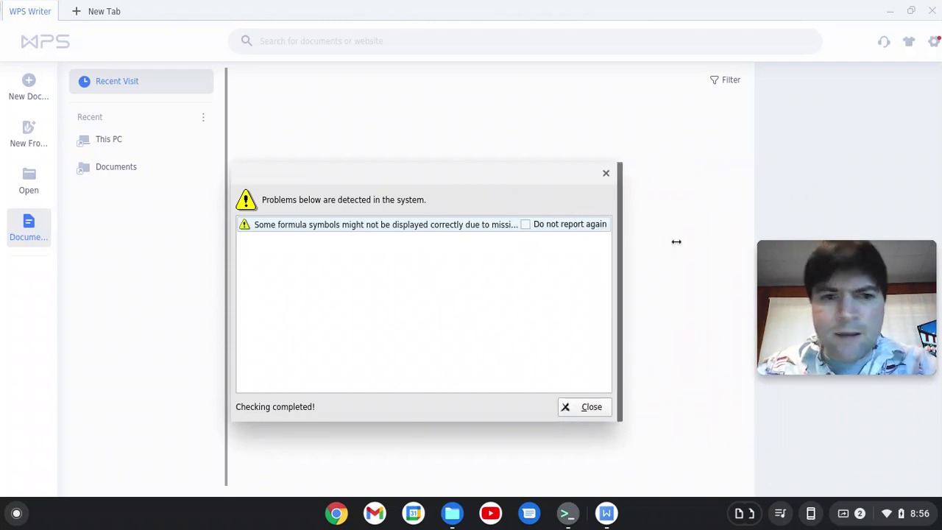
click(567, 409)
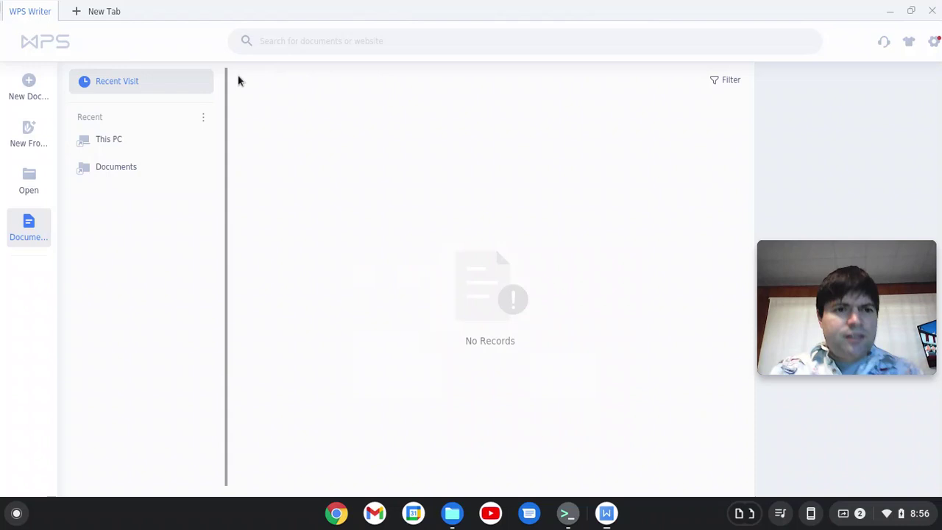
- Create a new blank document containing the text "Seems to work fine!"
click(29, 86)
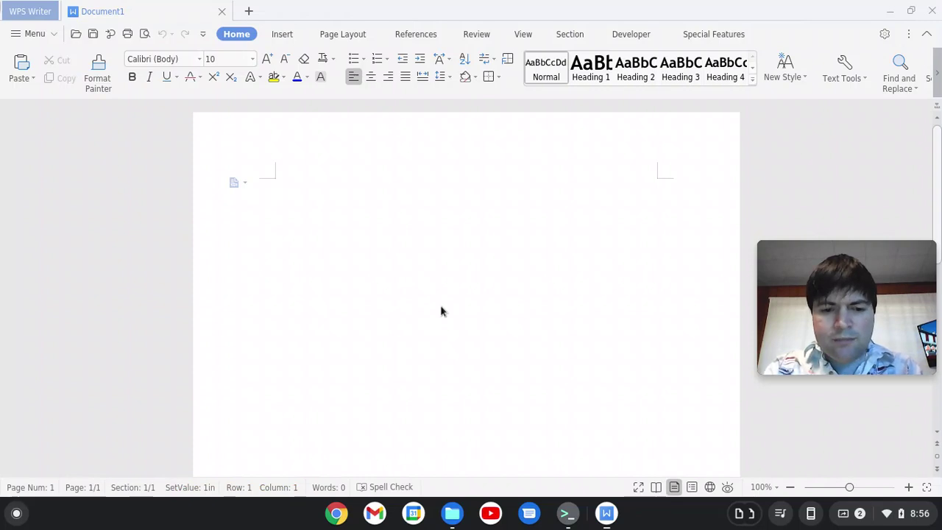
text(Seems to work fine!)
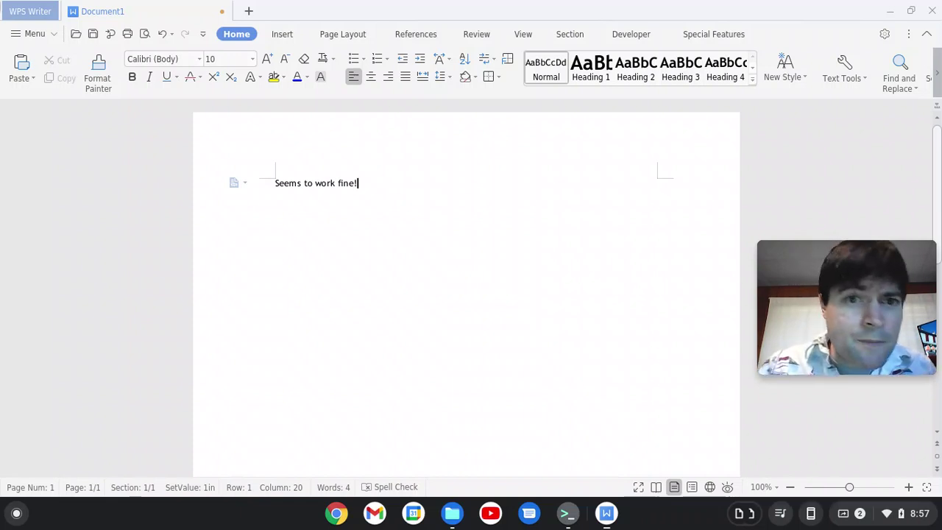
- Look through the Insert, Page Layout, References, Review and View tools of the word processor, returning to the Home tools
click(291, 35)
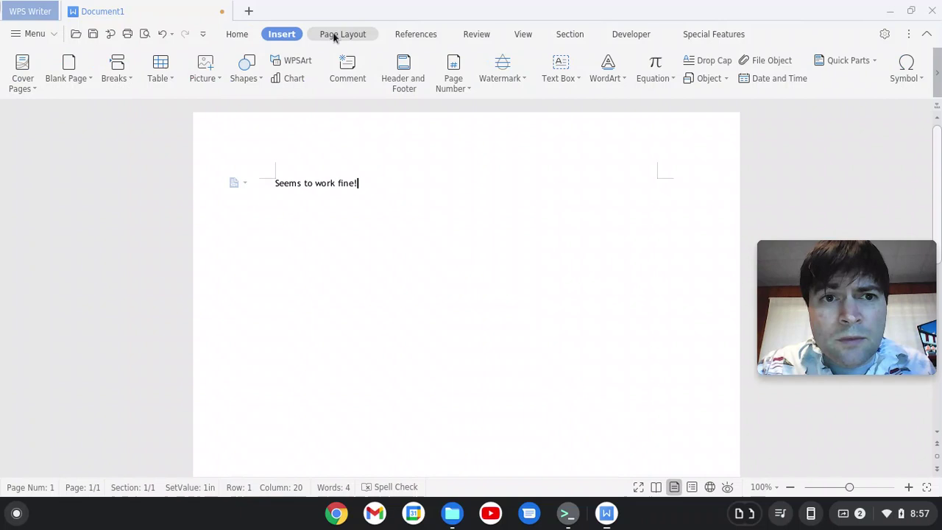
click(344, 34)
click(402, 35)
click(475, 35)
click(520, 37)
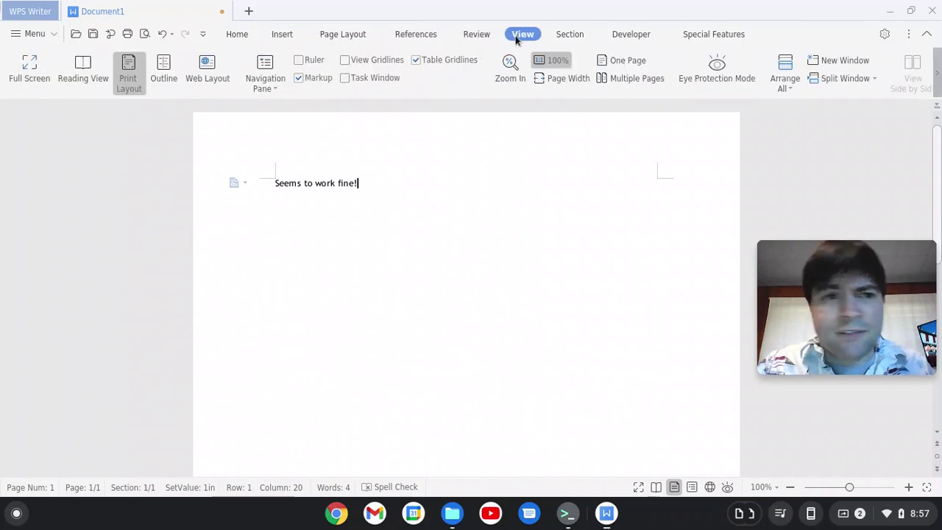
click(239, 34)
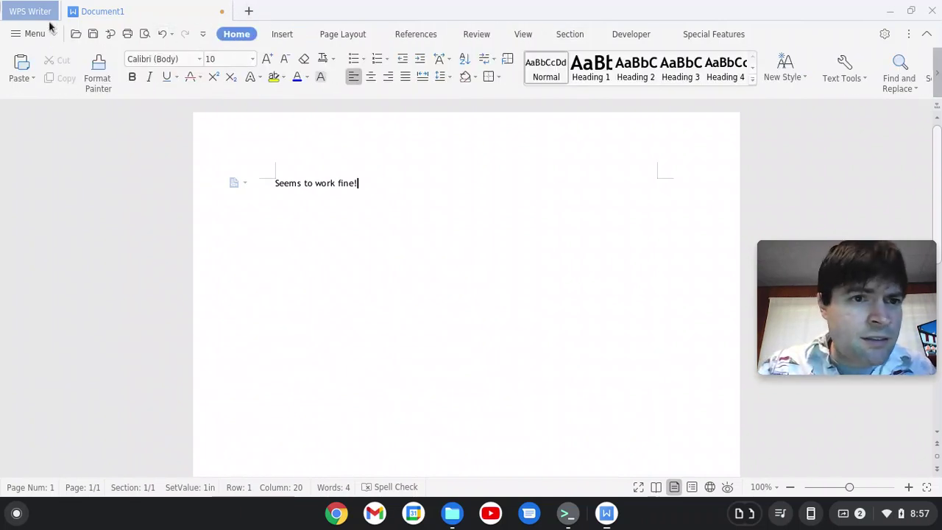
- Save the document in the Documents folder as the Microsoft Word file "Seems to work fine.docx"
click(100, 34)
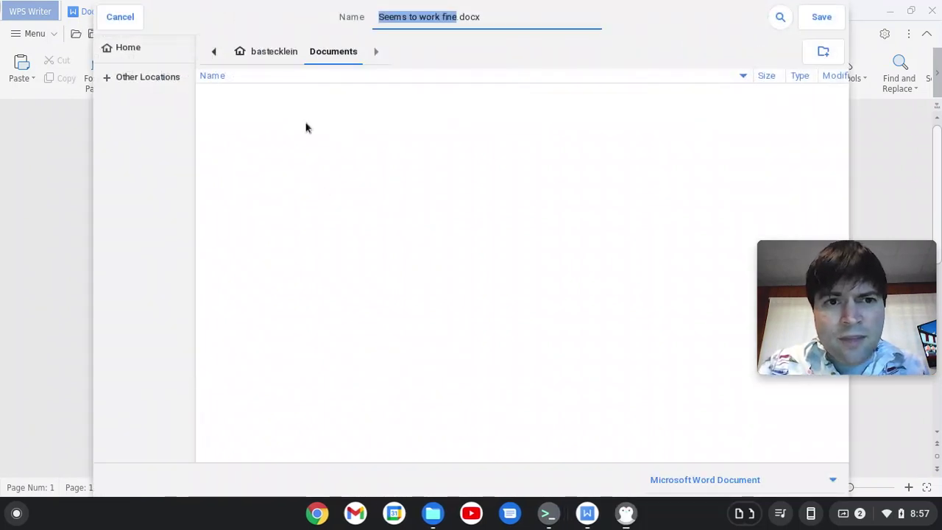
click(821, 19)
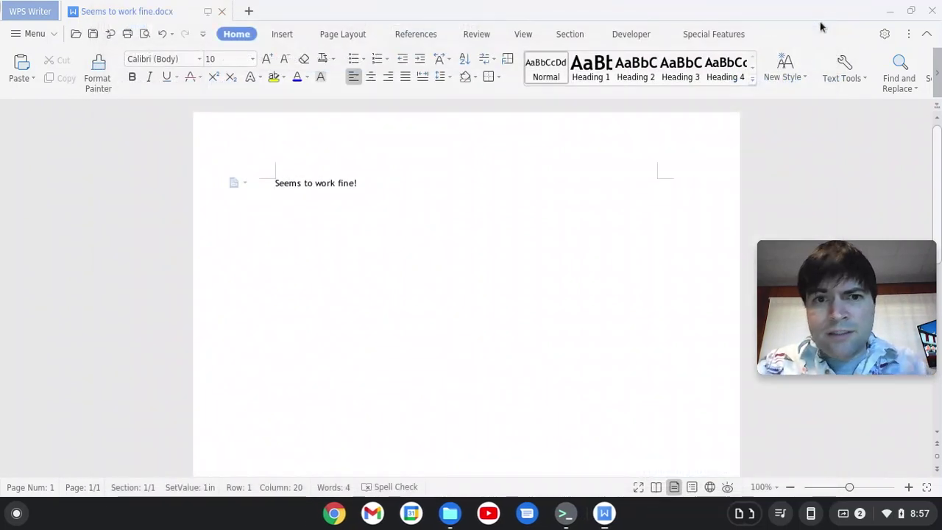
- Check the Documents folder inside Linux files for the saved document in the Files app, and return to WPS Writer
click(453, 513)
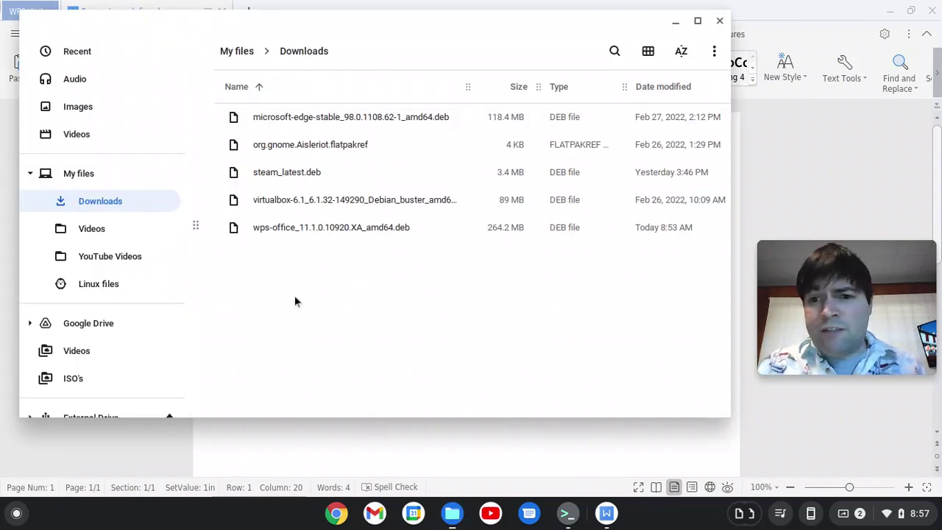
click(67, 173)
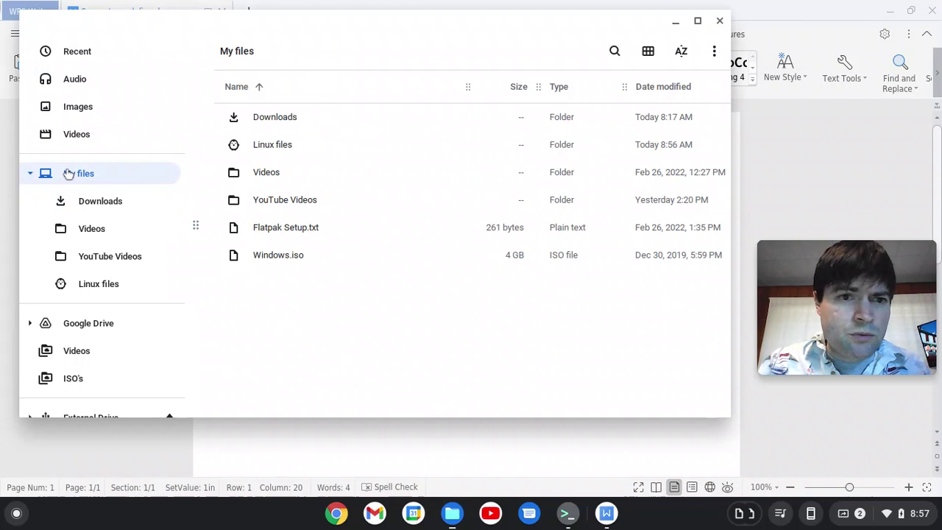
double_click(254, 148)
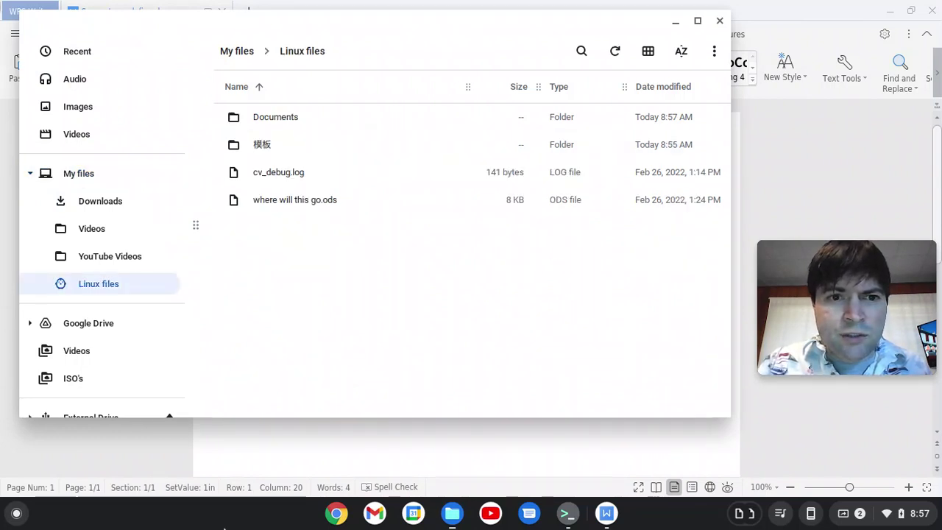
double_click(271, 120)
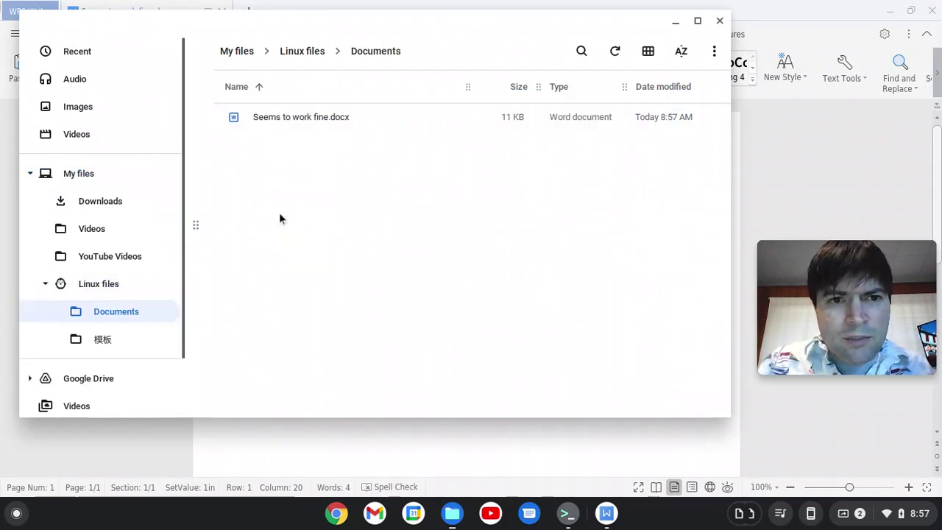
click(800, 15)
- Launch WPS Spreadsheets from the Linux apps folder and dismiss the missing-fonts report so that it is not reported again
click(16, 513)
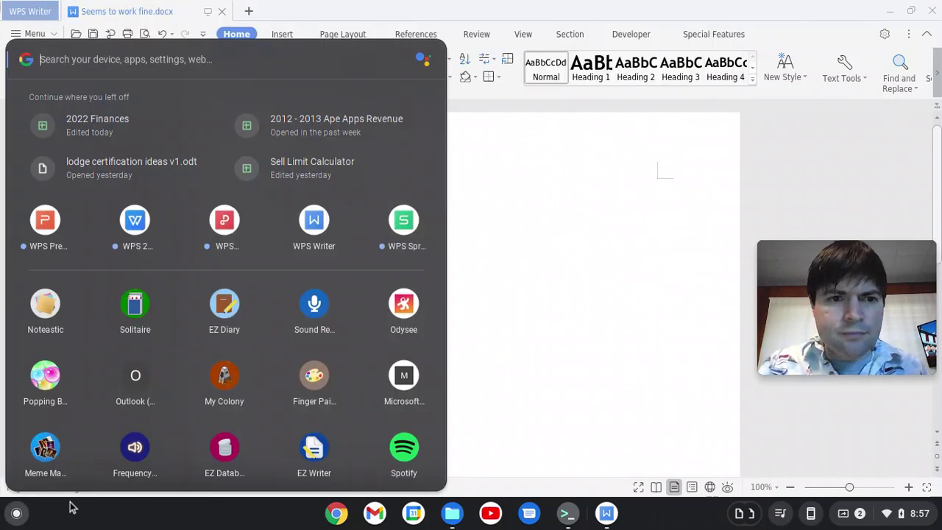
scroll(166, 404, down, 7)
scroll(166, 404, down, 3)
click(229, 446)
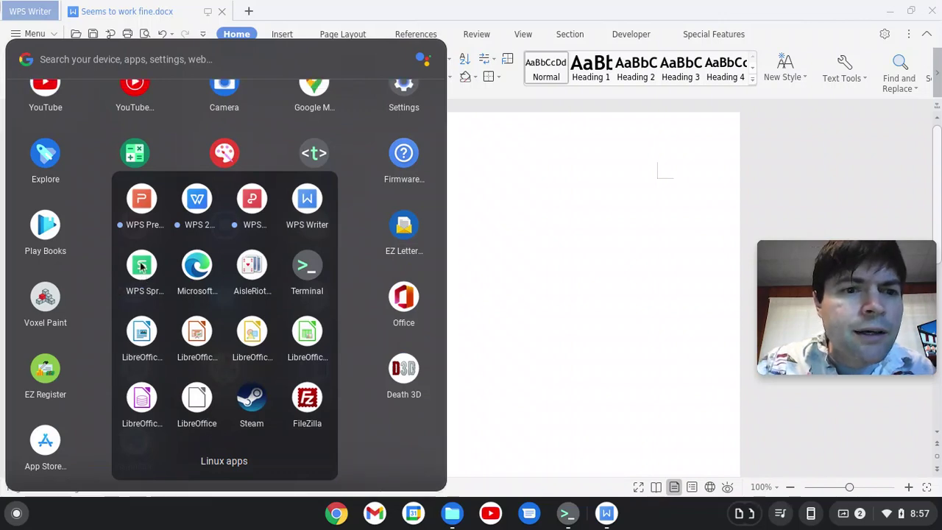
click(144, 279)
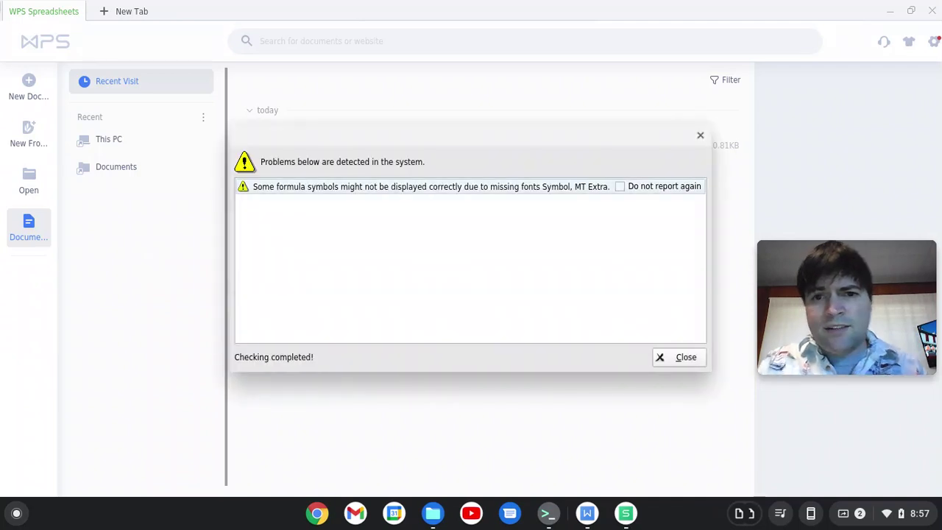
click(621, 187)
click(680, 360)
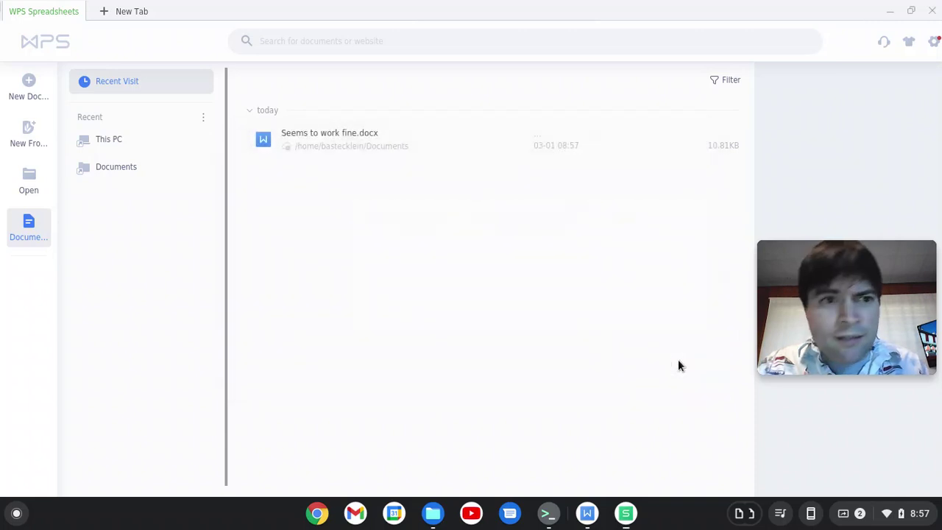
- Try out a new blank workbook by selecting the cell range D1:J17, and close the spreadsheet window
click(31, 85)
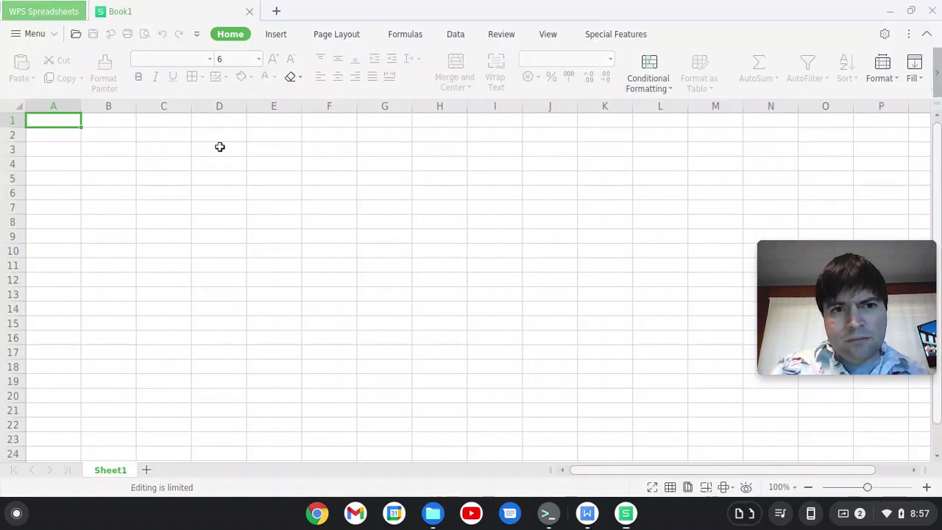
drag(218, 147, 559, 384)
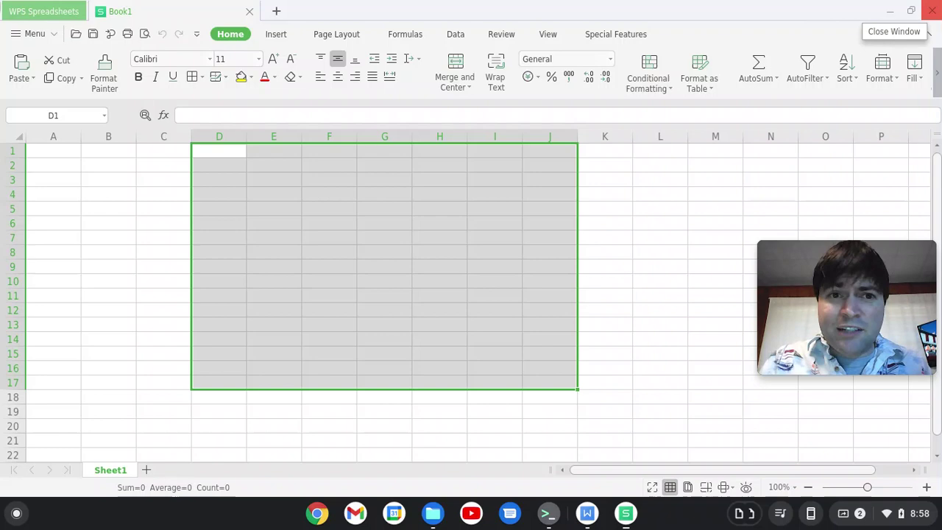
click(932, 11)
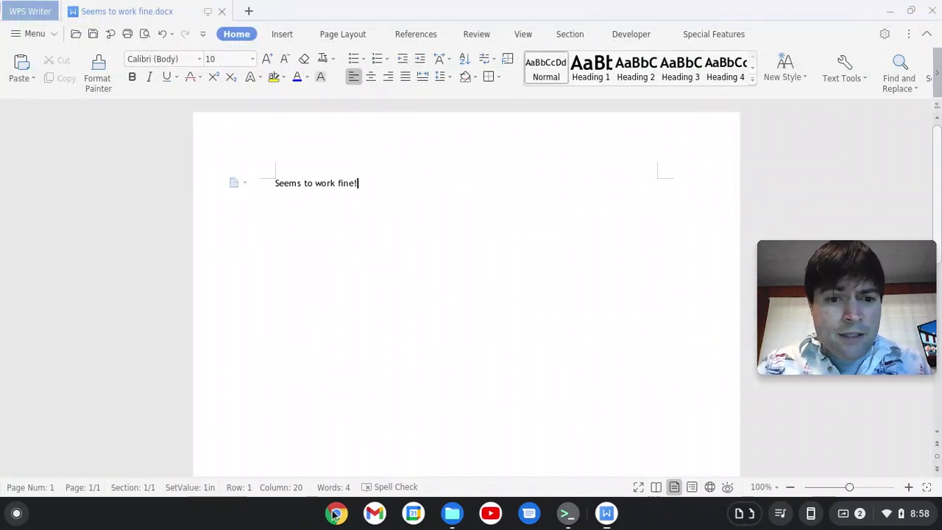
click(336, 514)
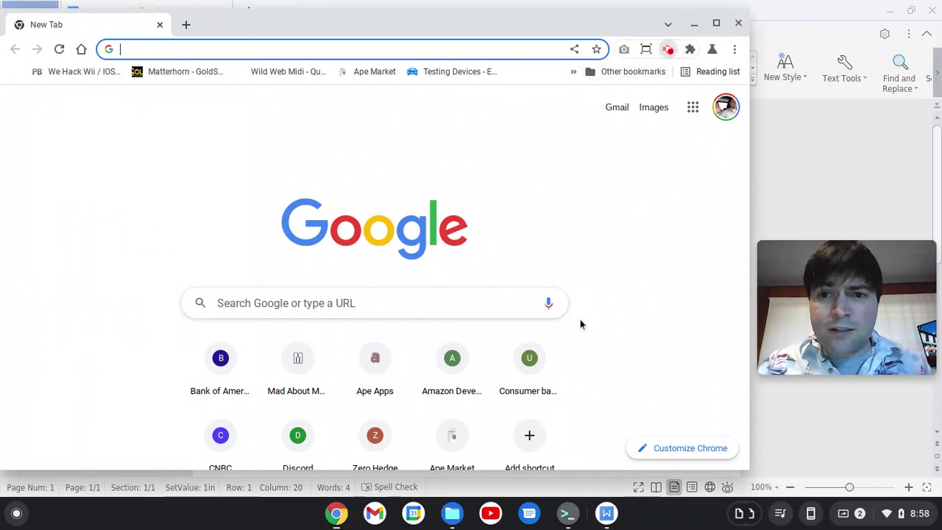
key(alt+shift+s)
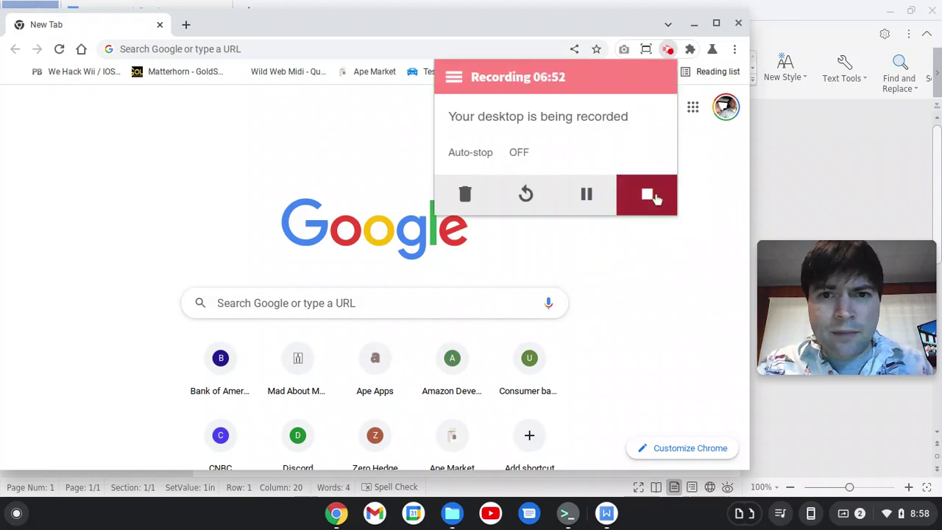